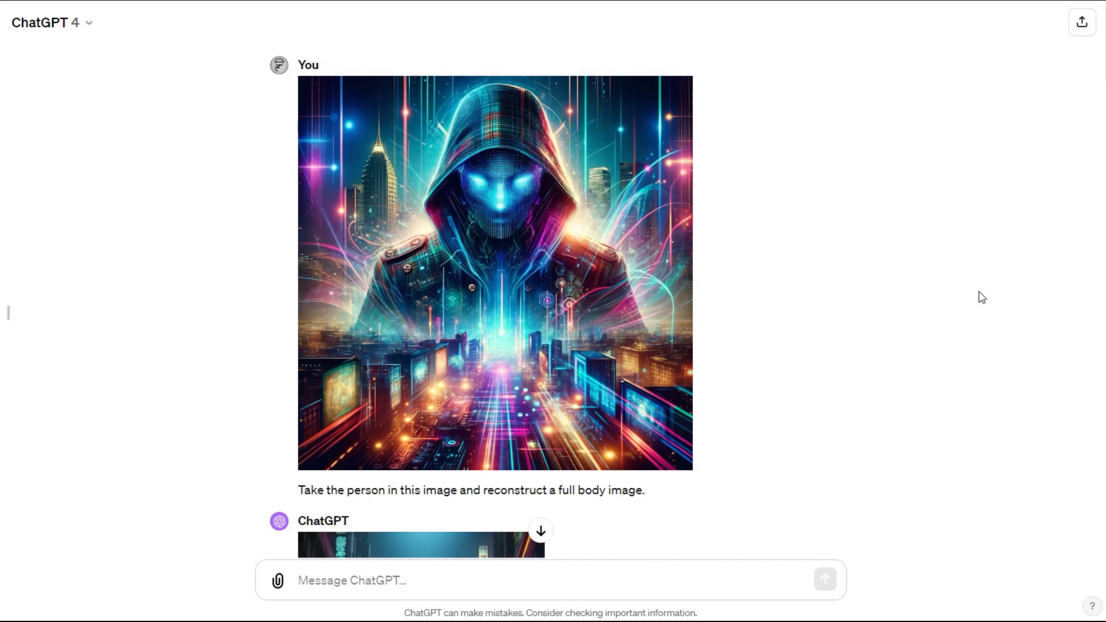
# Open Expand Image, upload the full-body hooded character image, and generate at 0.5x scale
pyautogui.scroll(-4, 982, 297)
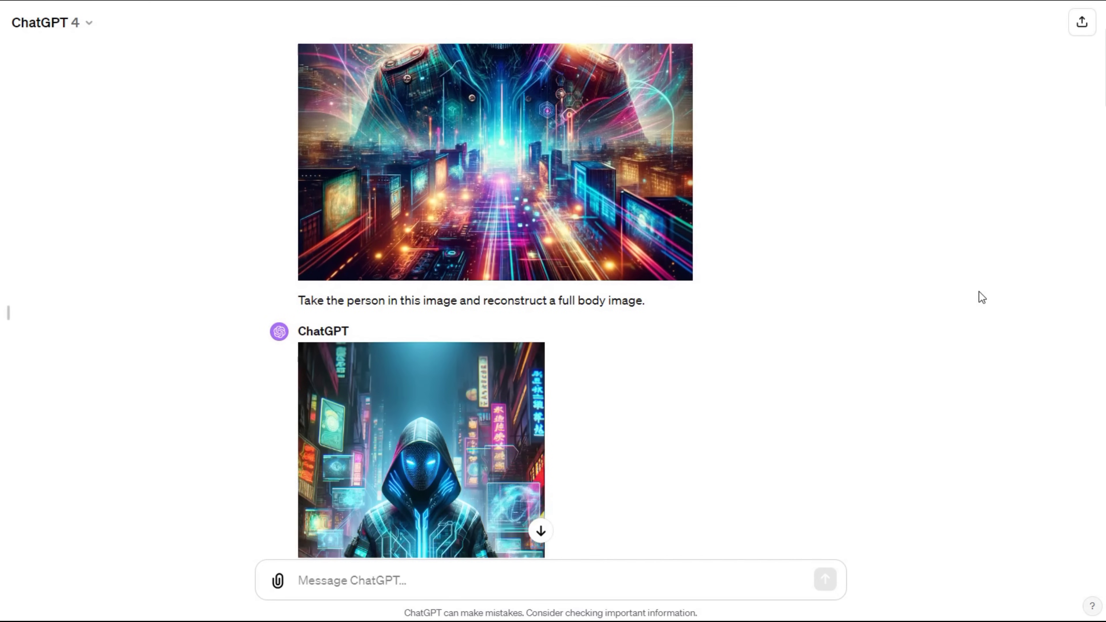
pyautogui.scroll(-5, 982, 297)
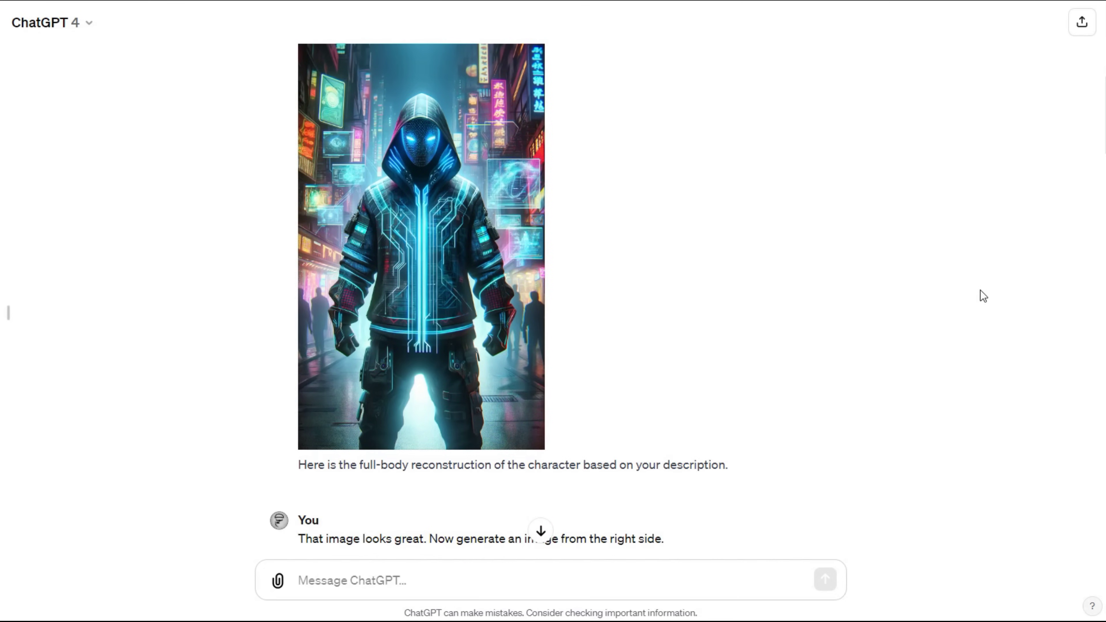
pyautogui.scroll(-15, 982, 296)
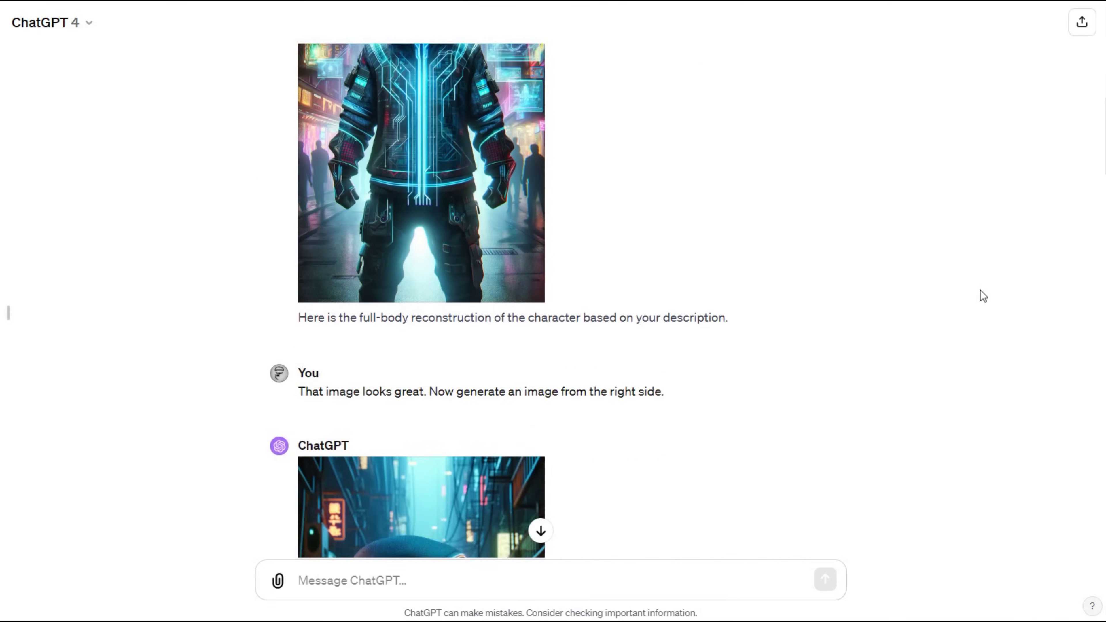
pyautogui.scroll(-18, 980, 284)
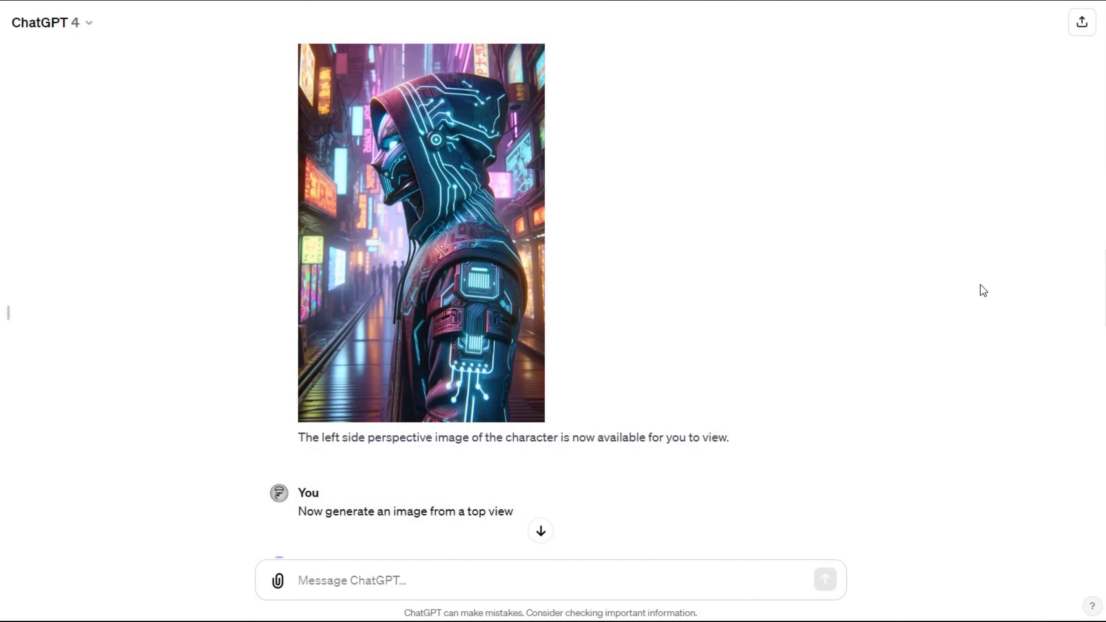
pyautogui.scroll(-10, 980, 284)
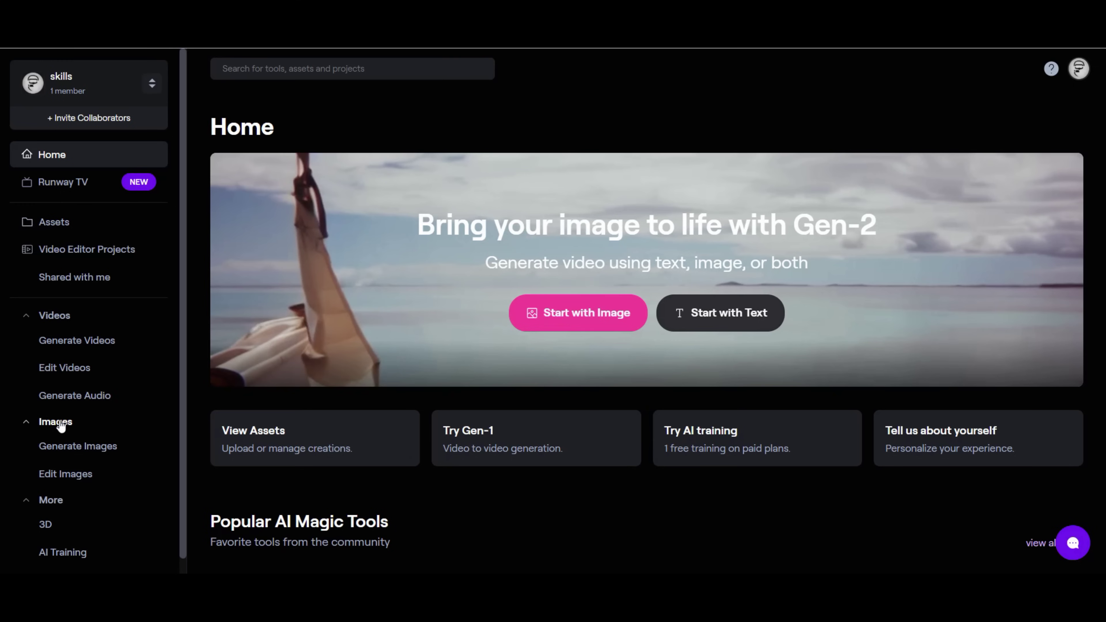
pyautogui.click(61, 425)
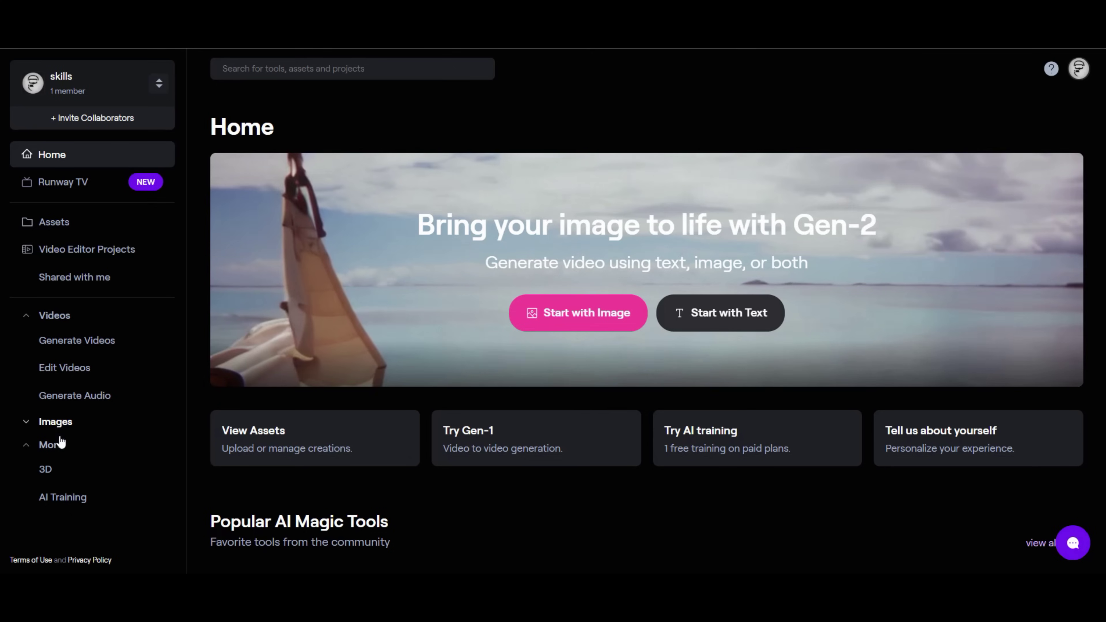
pyautogui.click(57, 422)
pyautogui.click(65, 474)
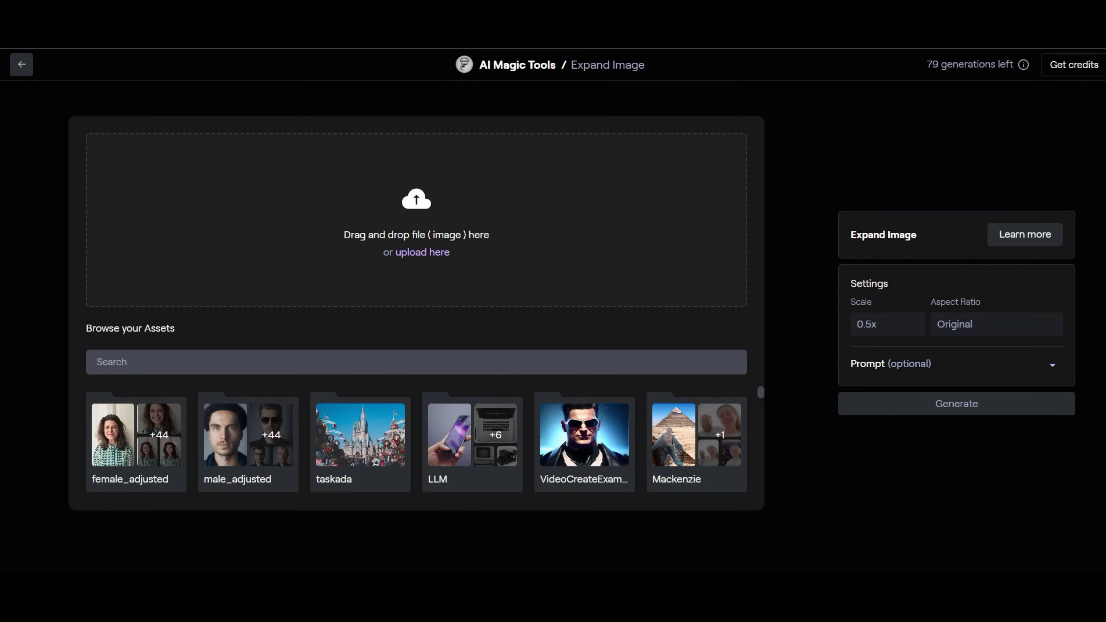
pyautogui.moveTo(1105, 351); pyautogui.dragTo(416, 237)
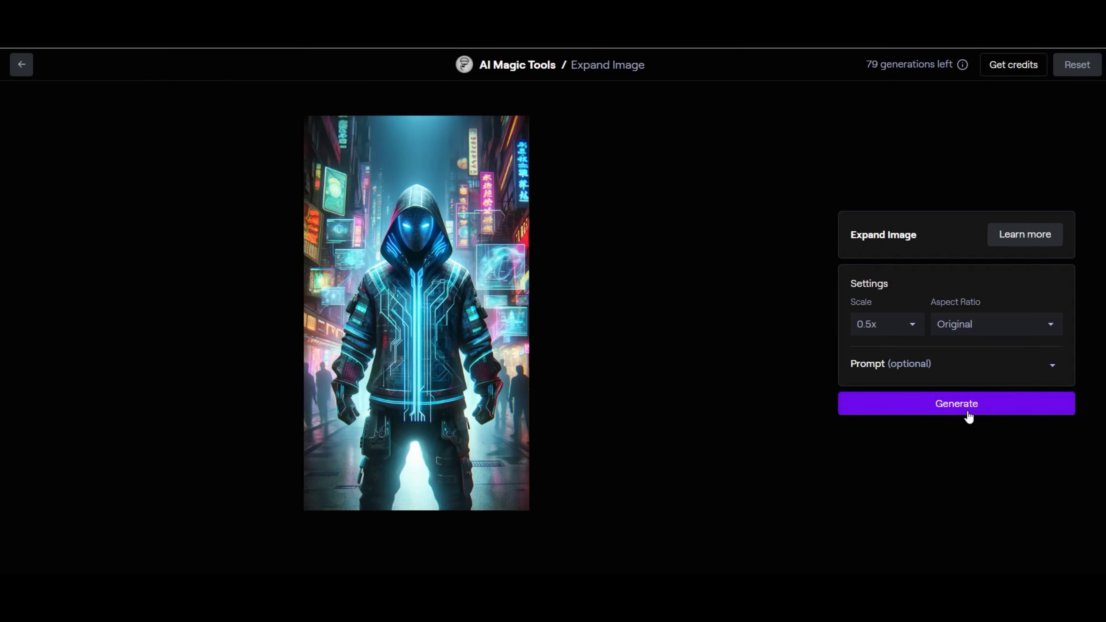
pyautogui.click(960, 407)
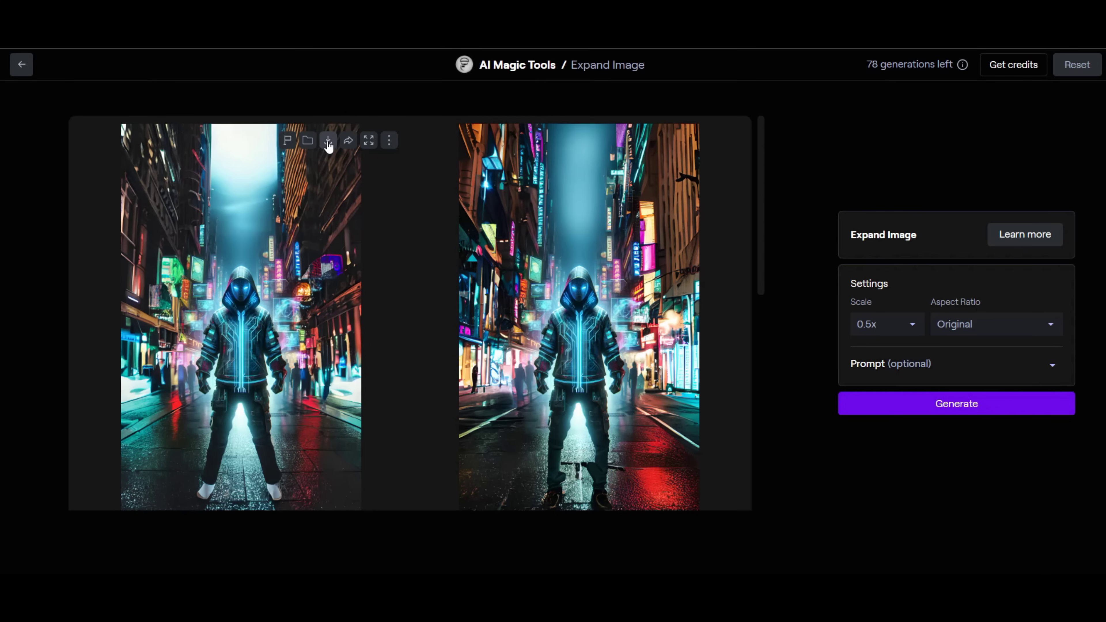
# Append 'wearing black nike jordan 1s' to the scene prompt and regenerate the expansions
pyautogui.click(918, 363)
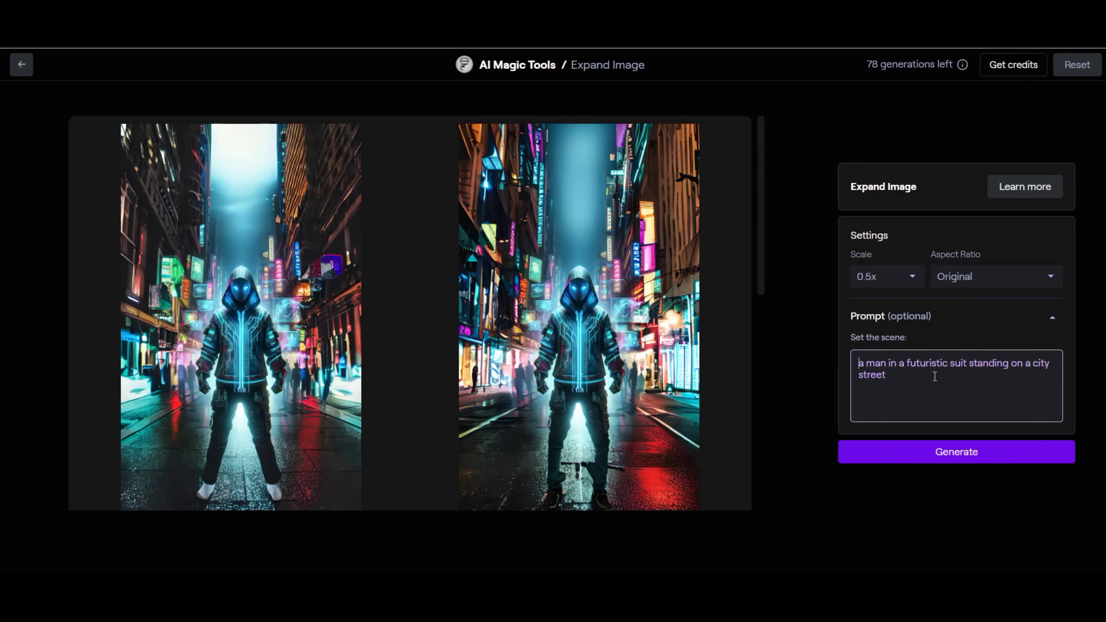
pyautogui.write('wearing black nike jordan 1')
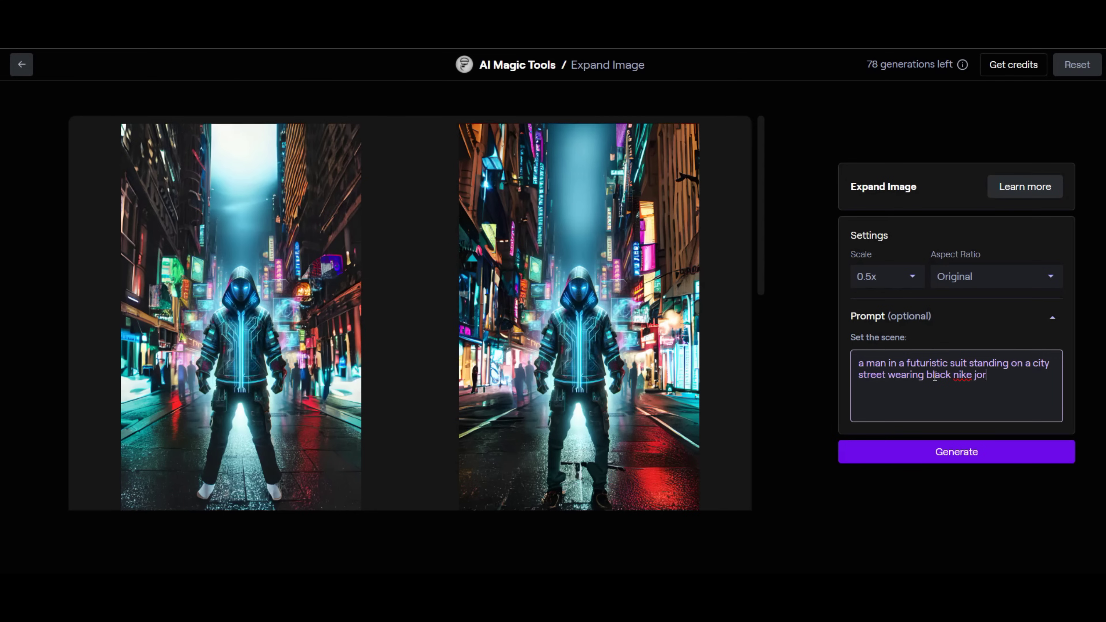
pyautogui.write('s')
pyautogui.click(1002, 463)
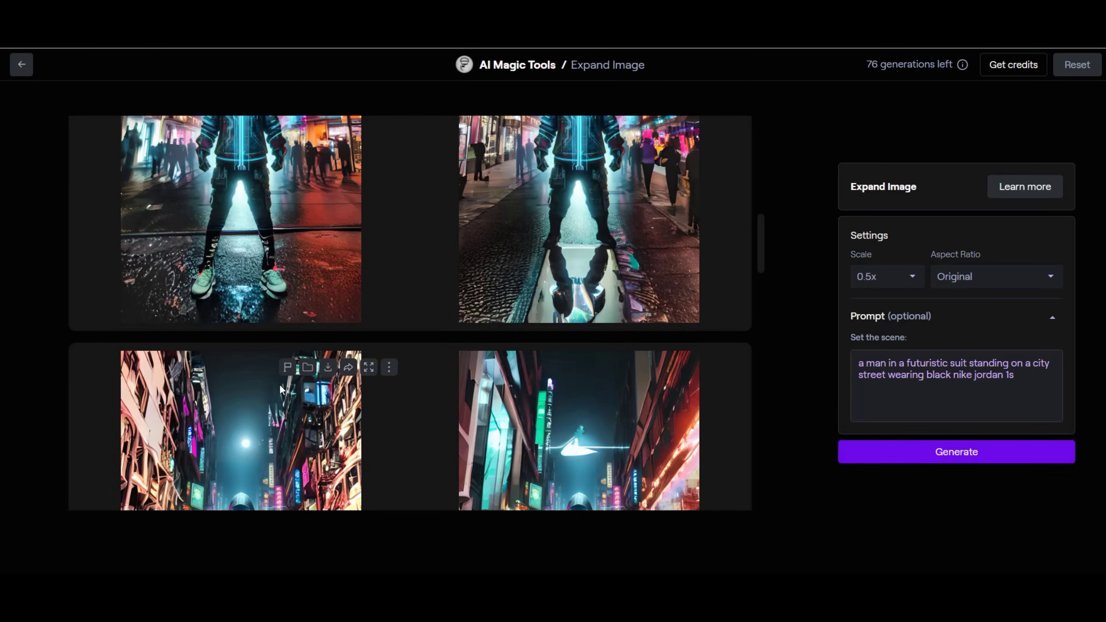
# Download the expanded result showing the sneakers with the red swoosh
pyautogui.scroll(5, 279, 384)
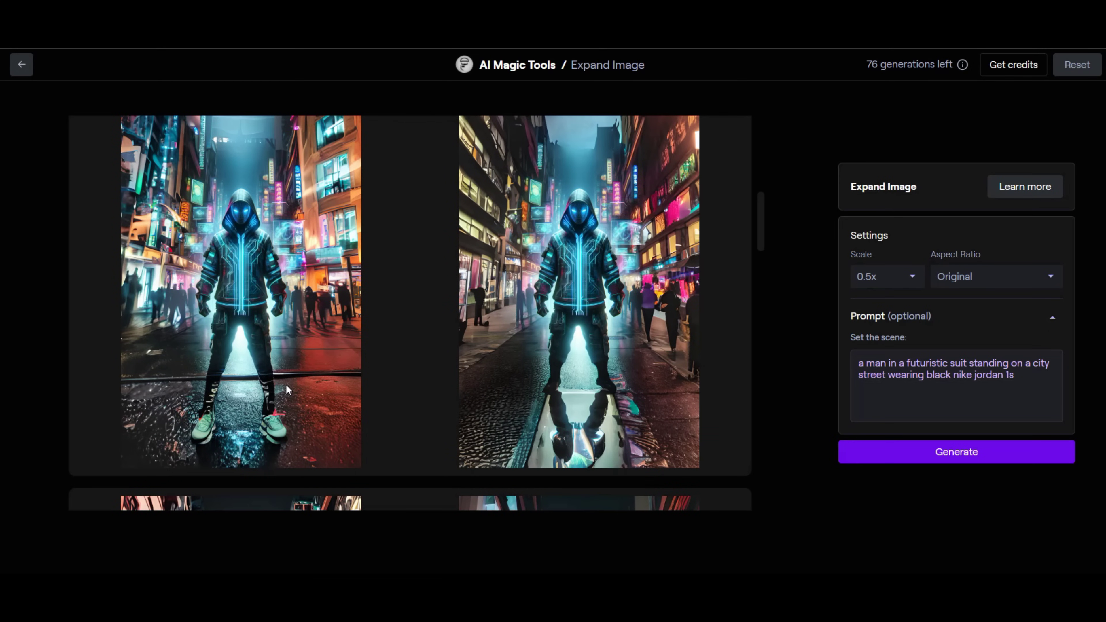
pyautogui.scroll(5, 289, 366)
pyautogui.click(328, 146)
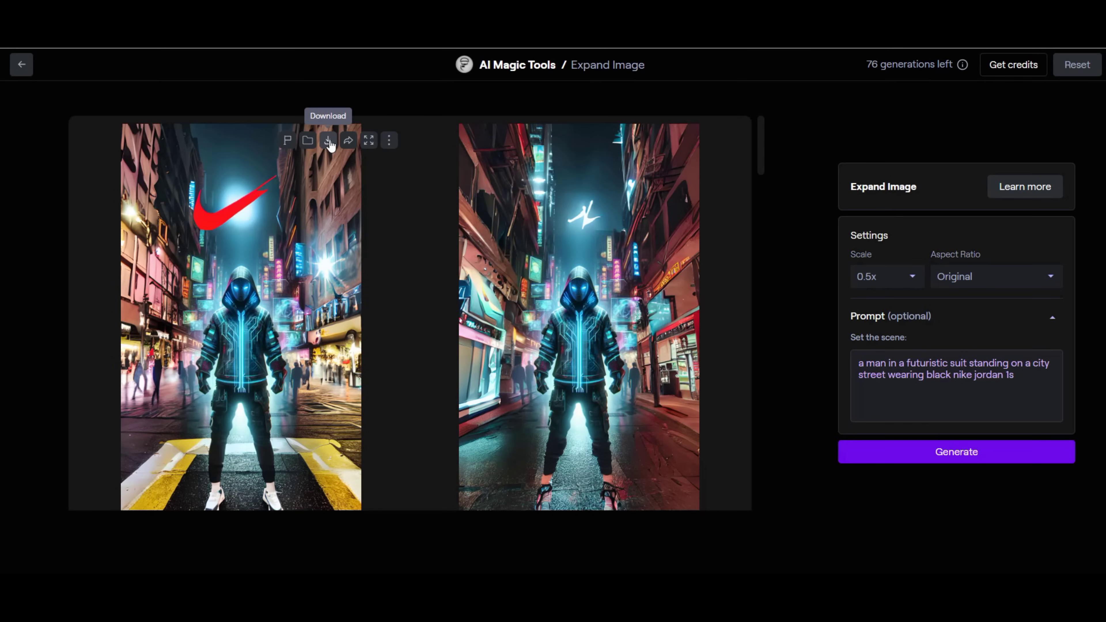
pyautogui.scroll(-2, 326, 194)
pyautogui.scroll(2, 326, 194)
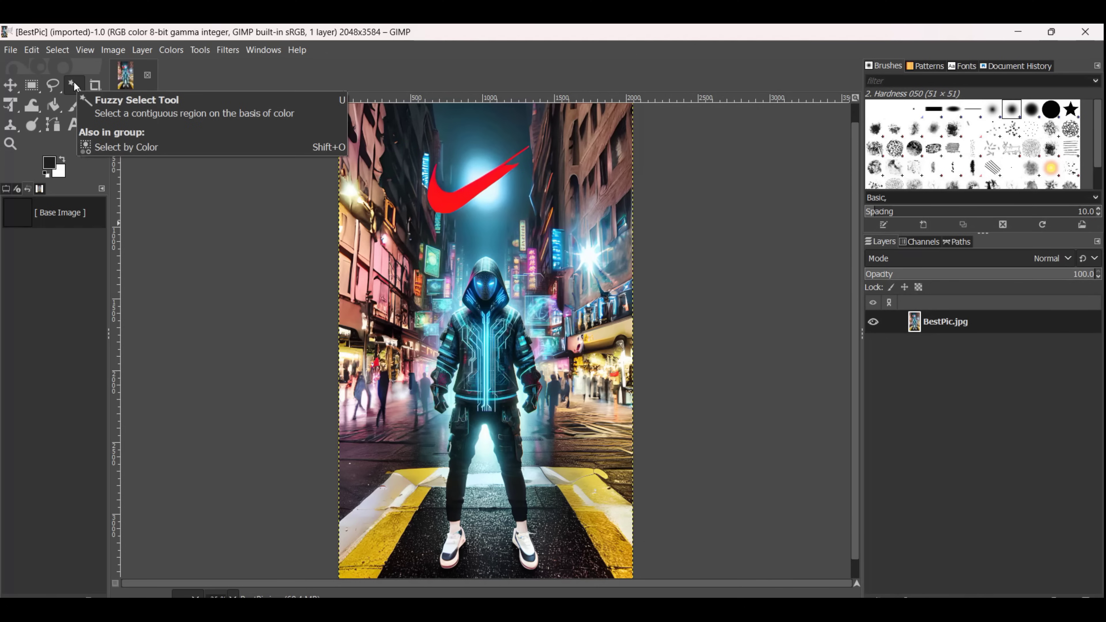
# Trace a Free Select outline around the hooded figure, starting at the shoe, and commit it
pyautogui.click(481, 374)
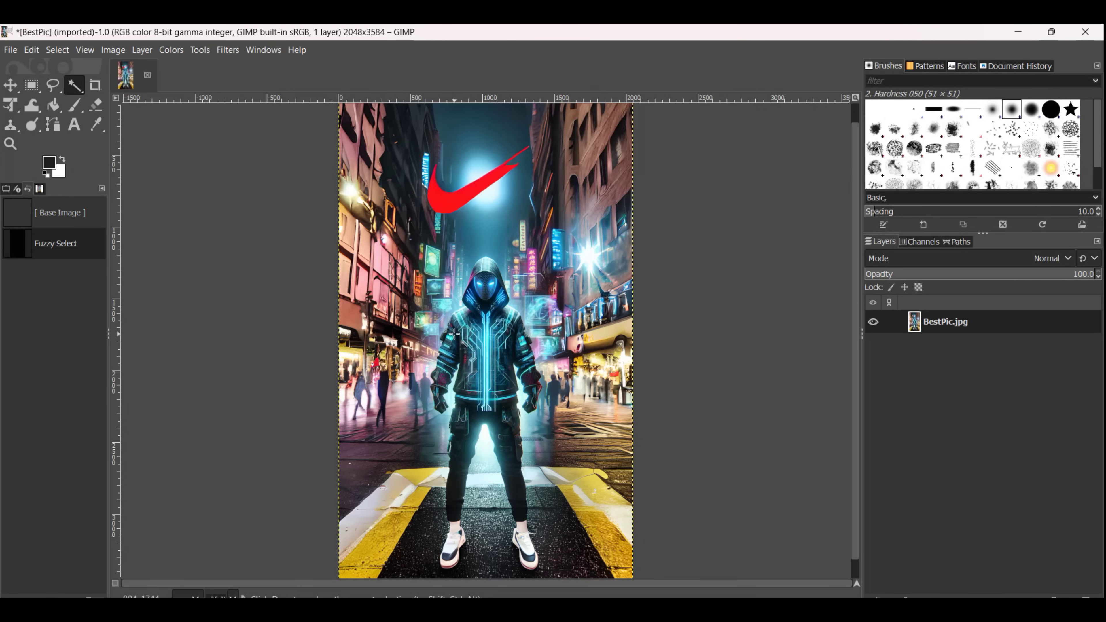
pyautogui.click(51, 86)
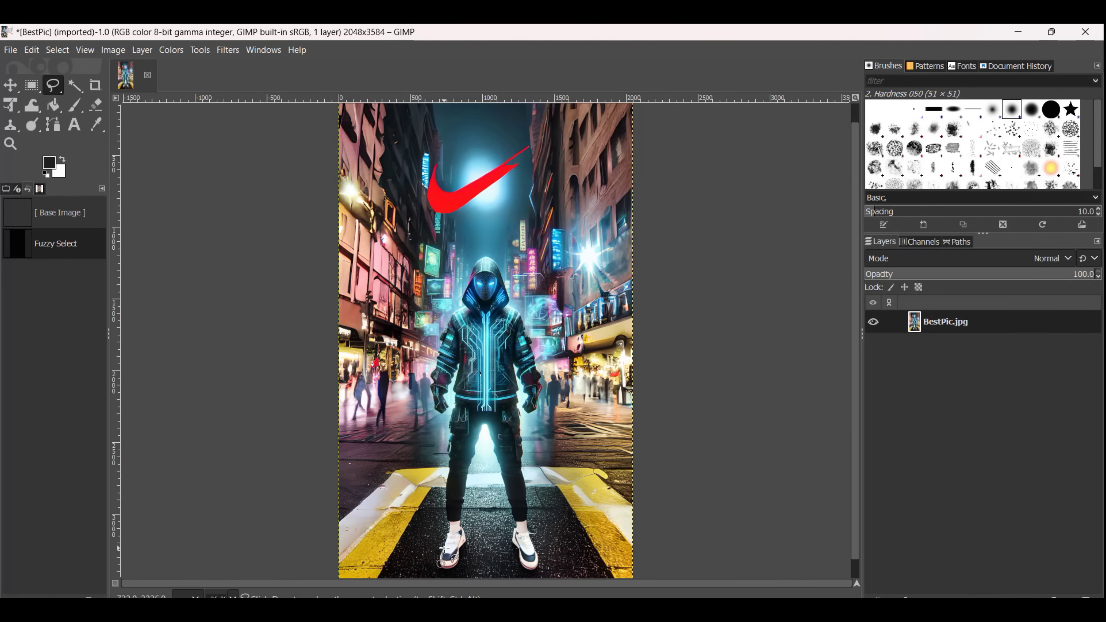
pyautogui.moveTo(439, 550)
pyautogui.mouseDown()
pyautogui.moveTo(462, 363)
pyautogui.moveTo(431, 414)
pyautogui.moveTo(437, 342)
pyautogui.moveTo(451, 310)
pyautogui.moveTo(464, 314)
pyautogui.moveTo(465, 287)
pyautogui.moveTo(486, 258)
pyautogui.moveTo(542, 375)
pyautogui.moveTo(520, 462)
pyautogui.moveTo(542, 567)
pyautogui.moveTo(516, 536)
pyautogui.moveTo(487, 427)
pyautogui.moveTo(462, 552)
pyautogui.moveTo(452, 566)
pyautogui.moveTo(440, 562)
pyautogui.mouseUp()
pyautogui.press('Return')
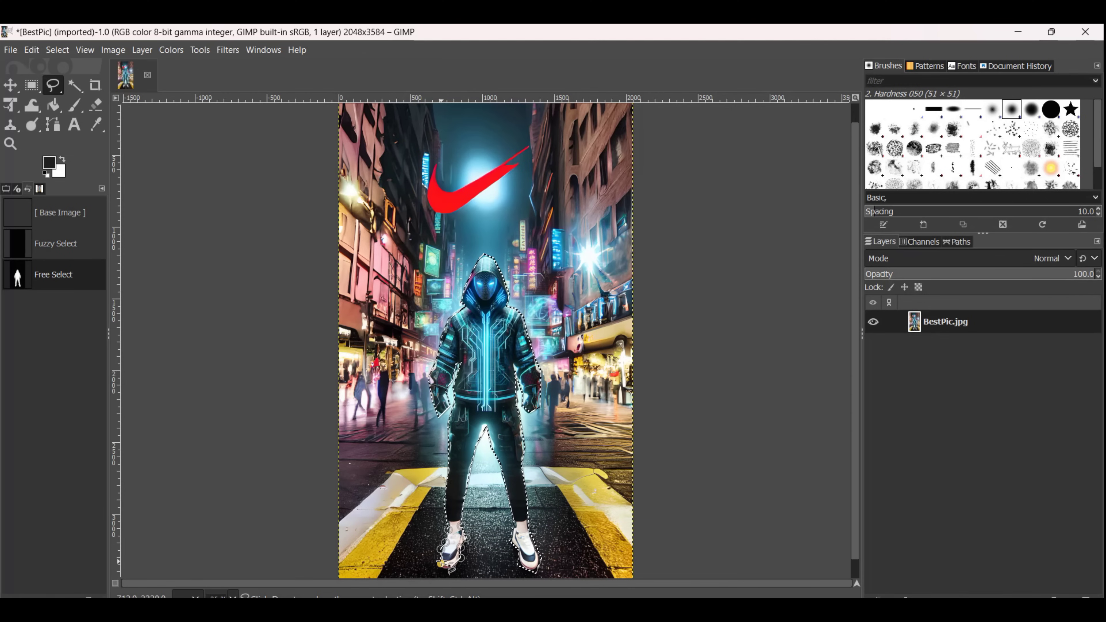
# Cut the selected hooded figure out of the street image
pyautogui.rightClick(484, 367)
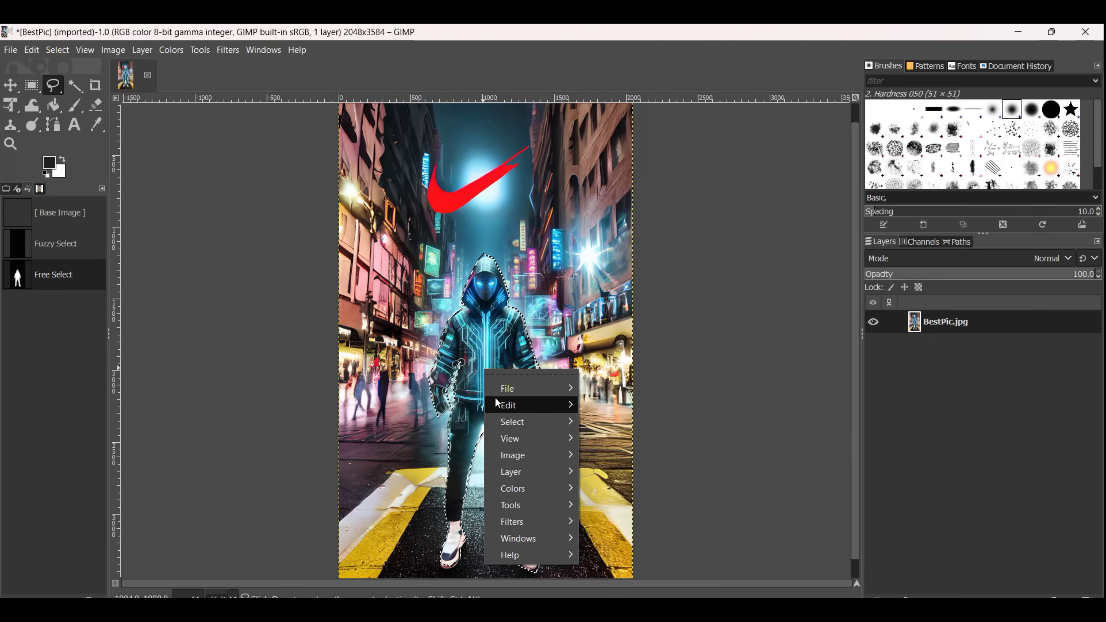
pyautogui.moveTo(560, 404)
pyautogui.click(605, 266)
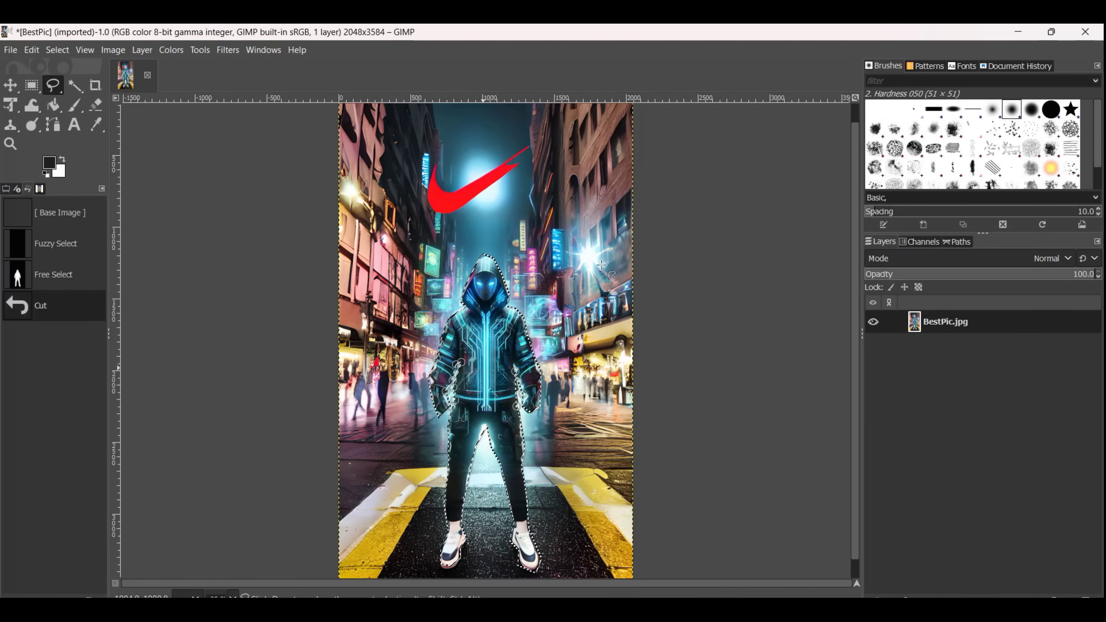
# Create a new transparent image from the clipboard figure and save it
pyautogui.click(10, 49)
pyautogui.moveTo(61, 86)
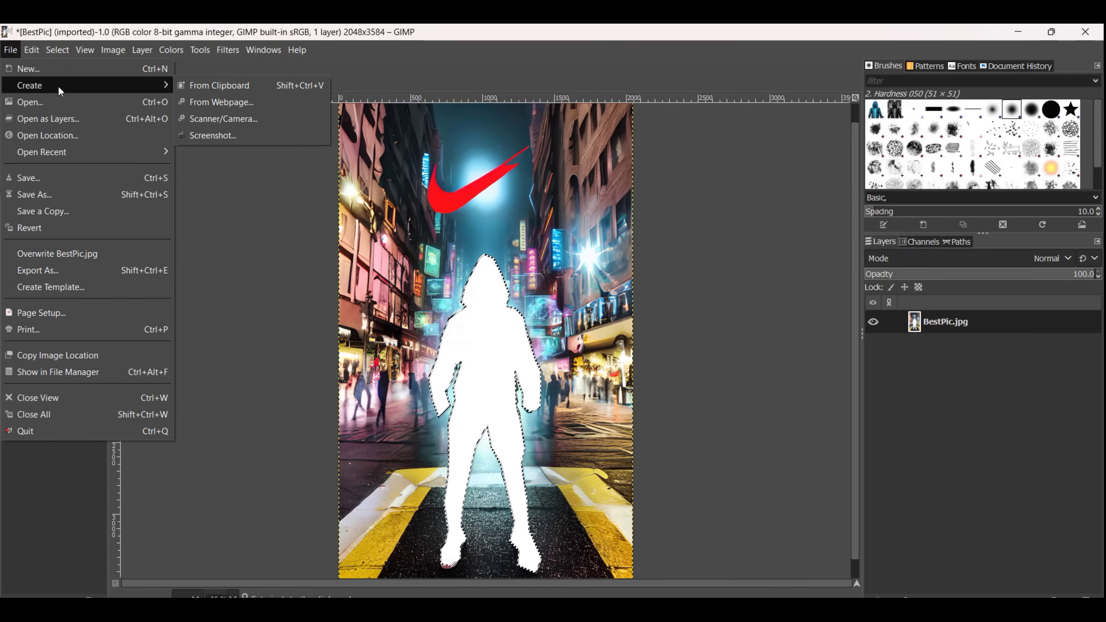
pyautogui.click(209, 87)
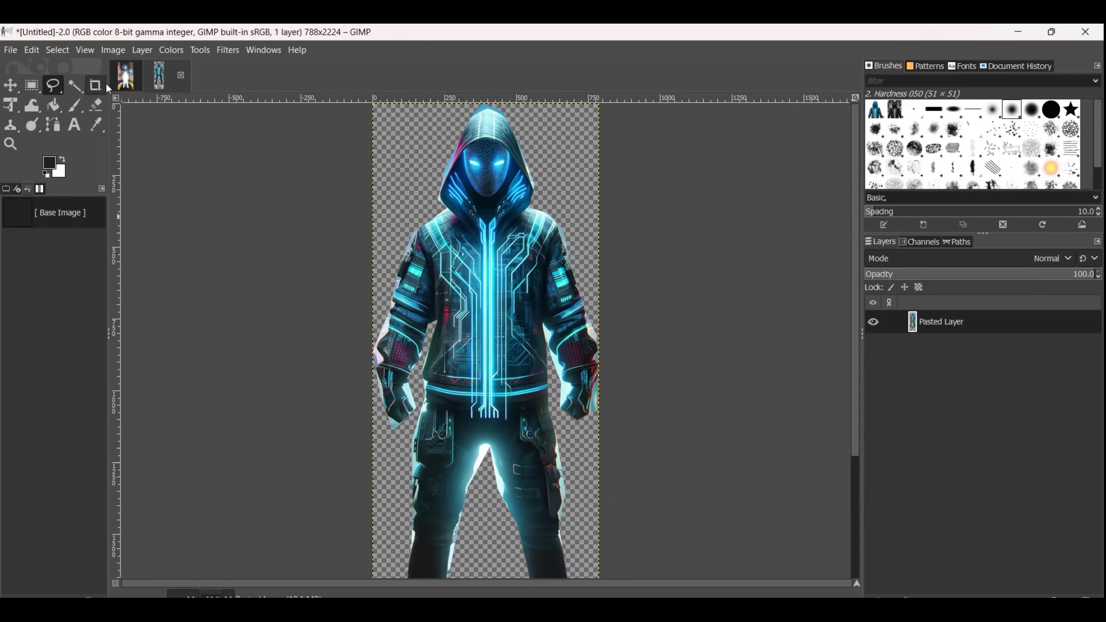
pyautogui.click(10, 49)
pyautogui.click(39, 193)
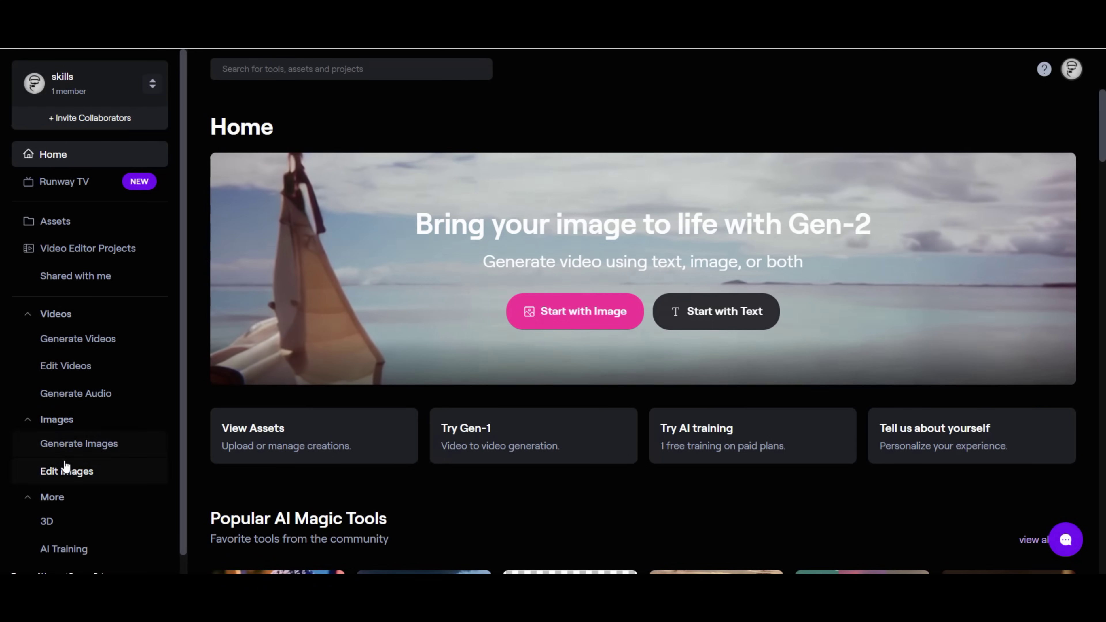
# Open the Upscale Image tool and upload image-nobackground.png from File Explorer
pyautogui.click(66, 471)
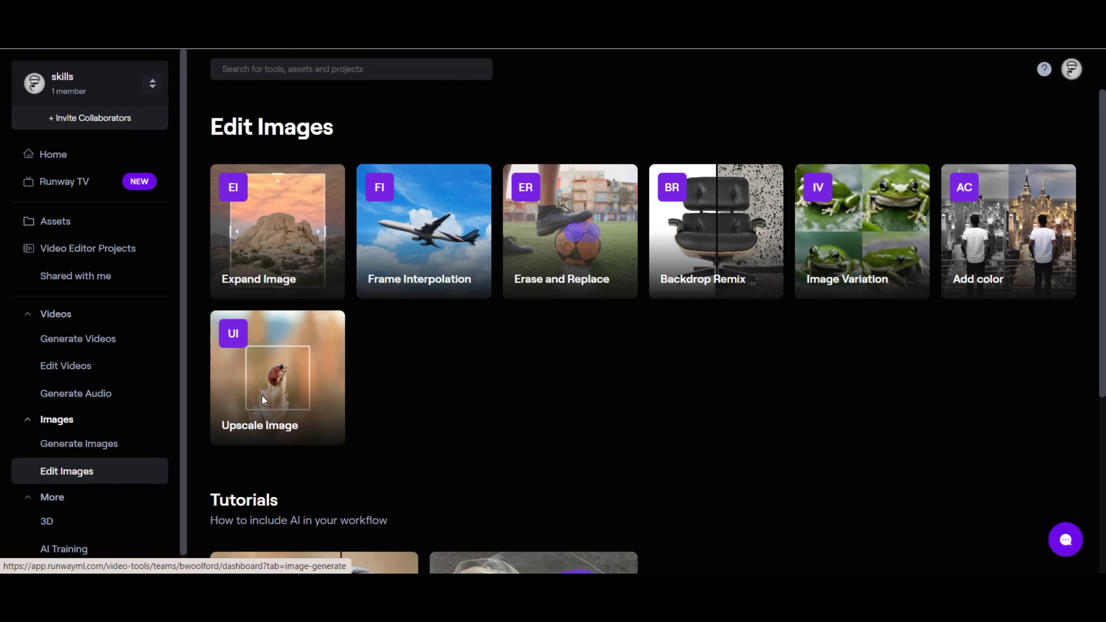
pyautogui.click(305, 374)
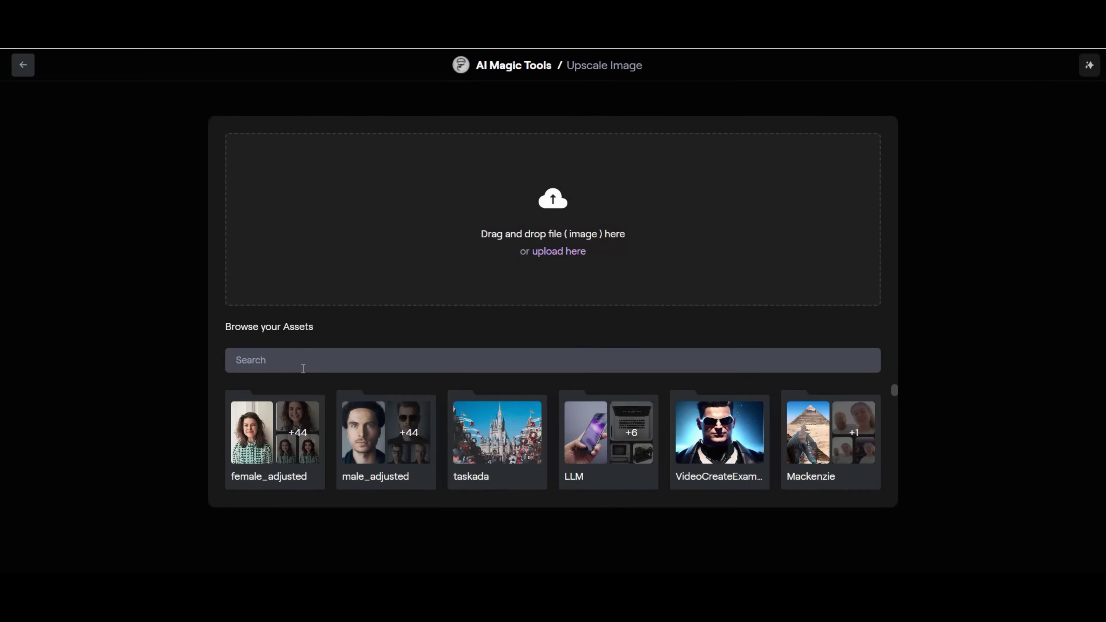
pyautogui.hotkey('alt', 'Tab')
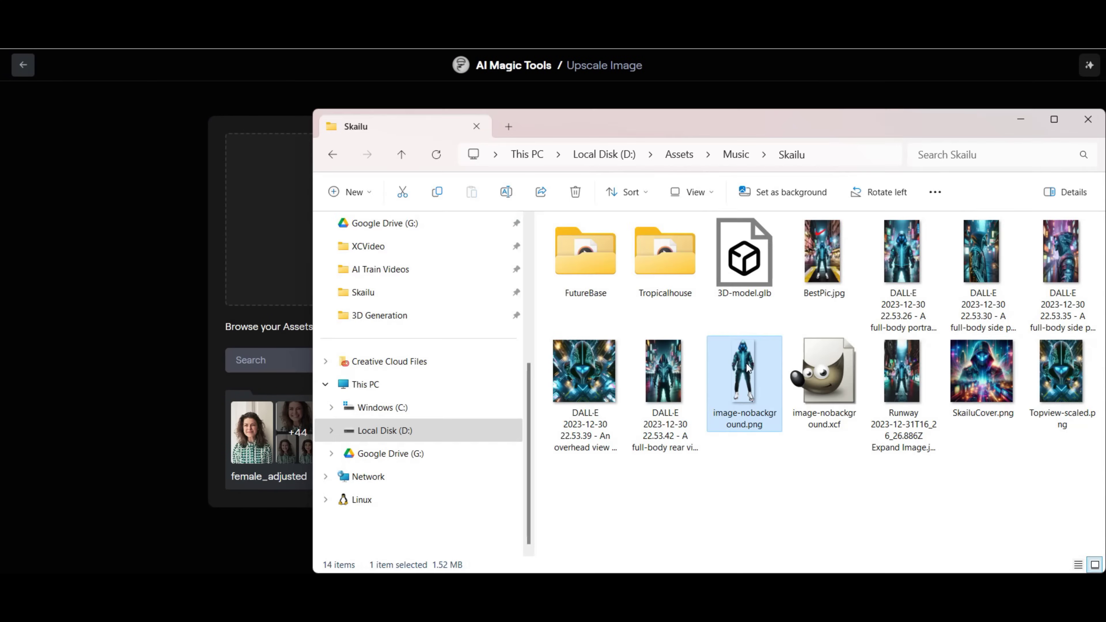
pyautogui.moveTo(743, 348); pyautogui.dragTo(476, 279)
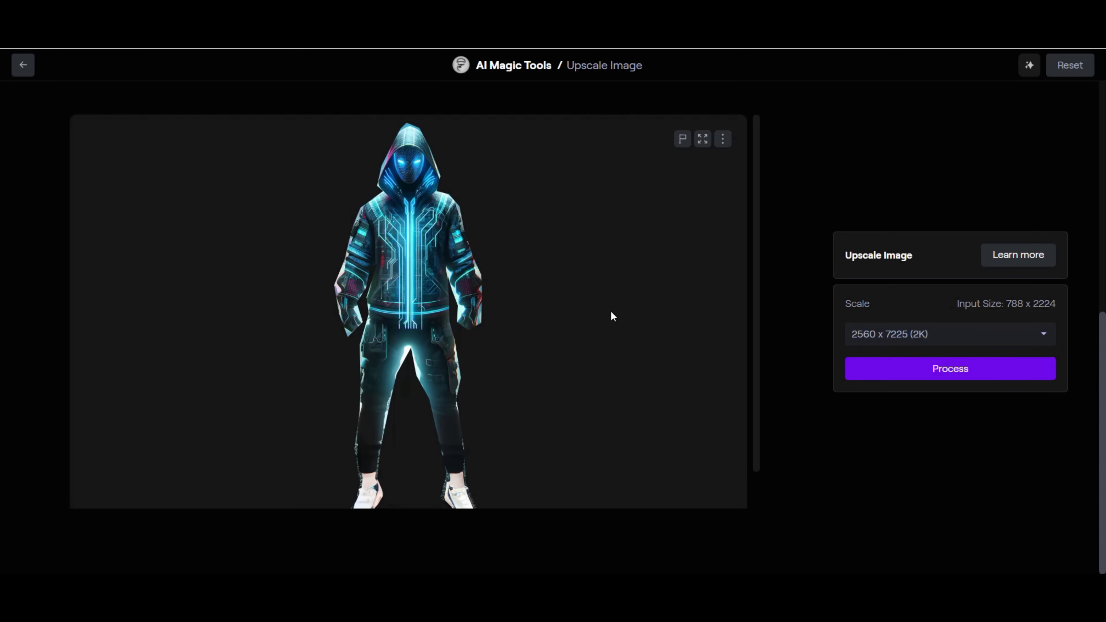
# Upscale the figure at the 3840 x 10837 (4K) output size
pyautogui.click(1042, 334)
pyautogui.click(920, 356)
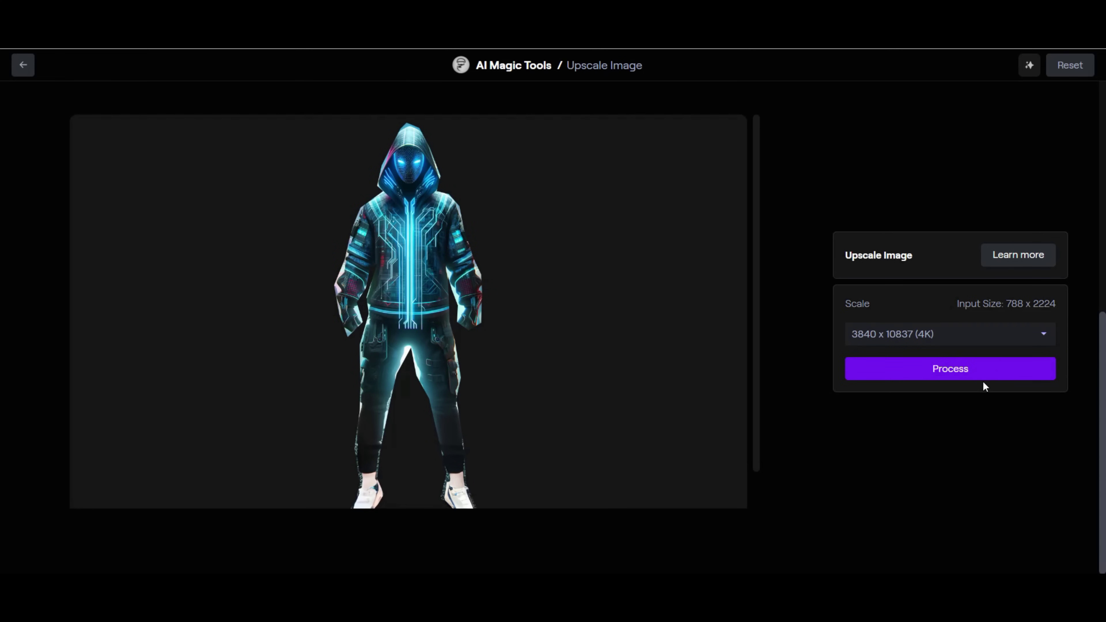
pyautogui.click(972, 377)
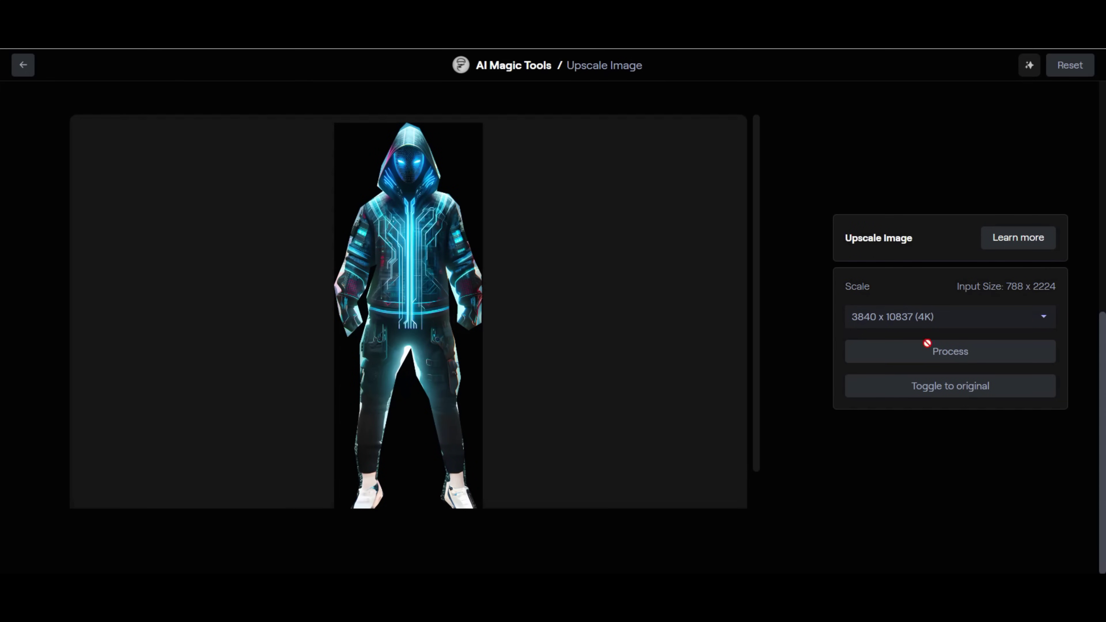
# Toggle between the original and the 4K upscaled image to compare them
pyautogui.click(939, 387)
pyautogui.click(939, 387)
pyautogui.click(939, 387)
pyautogui.click(939, 388)
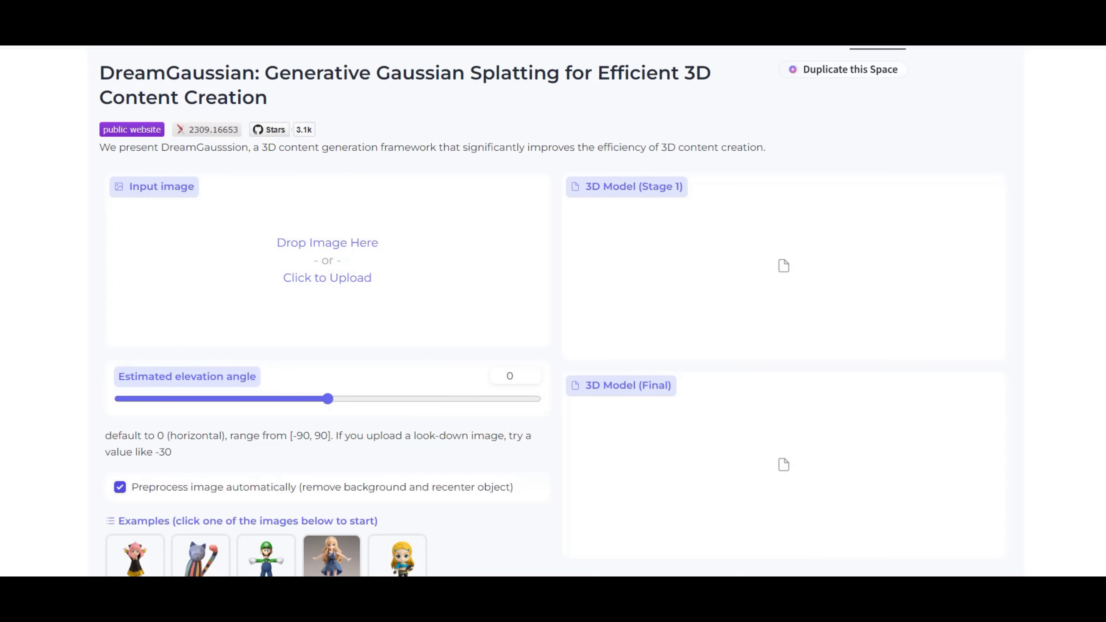
# Upload the upscaled hooded figure as DreamGaussian's input image
pyautogui.moveTo(822, 317); pyautogui.dragTo(334, 285)
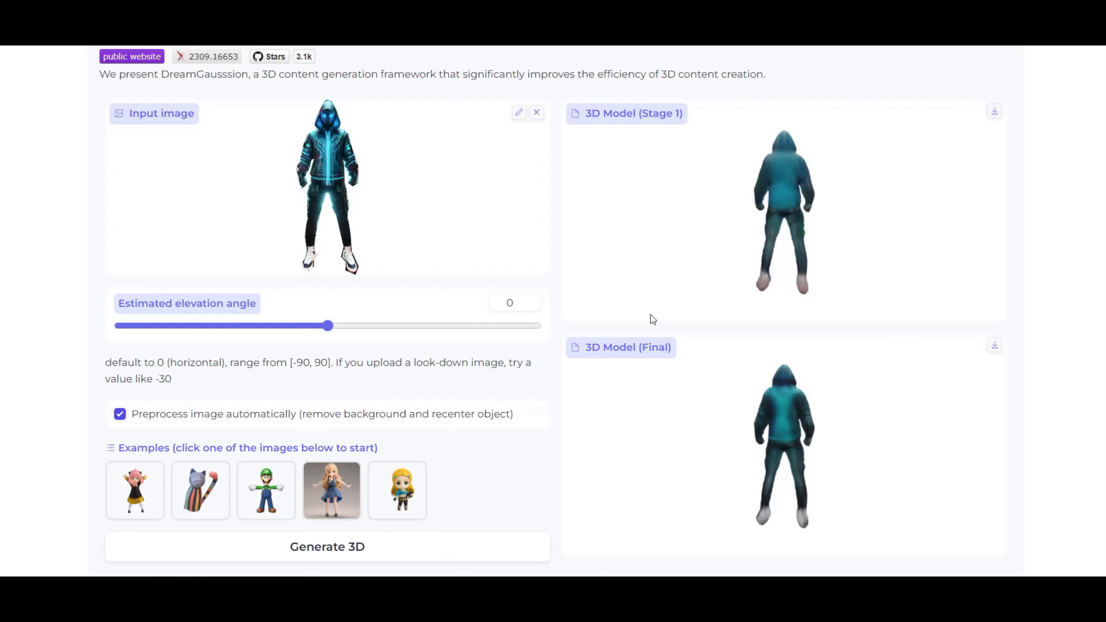
pyautogui.moveTo(651, 315); pyautogui.dragTo(565, 244)
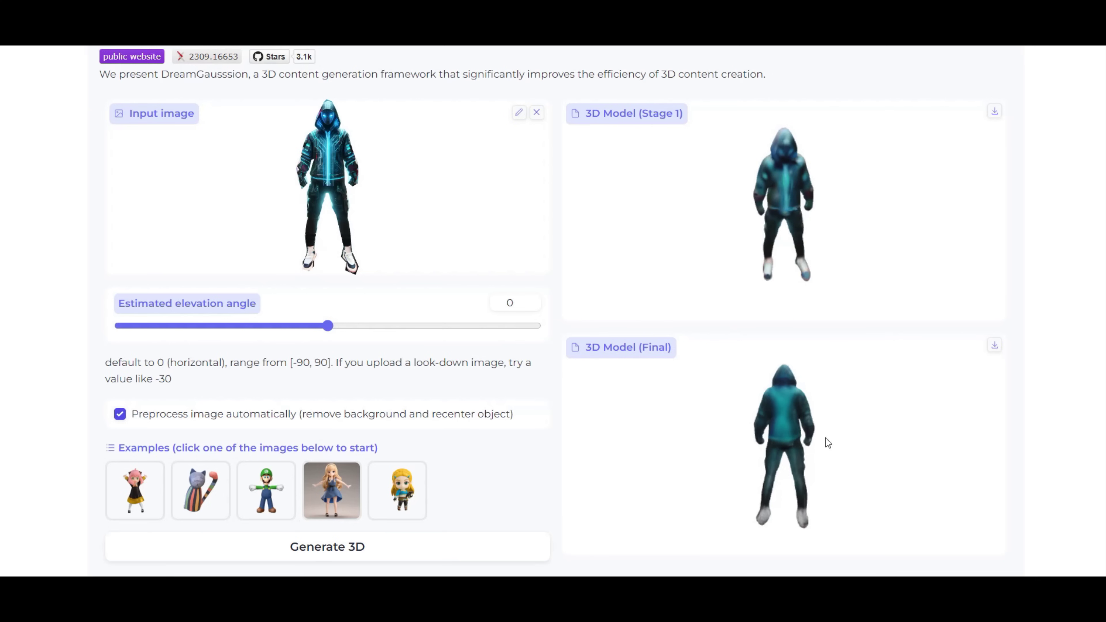
pyautogui.moveTo(827, 443); pyautogui.dragTo(810, 465)
pyautogui.scroll(-2, 752, 325)
pyautogui.scroll(5, 753, 324)
pyautogui.scroll(-2, 800, 312)
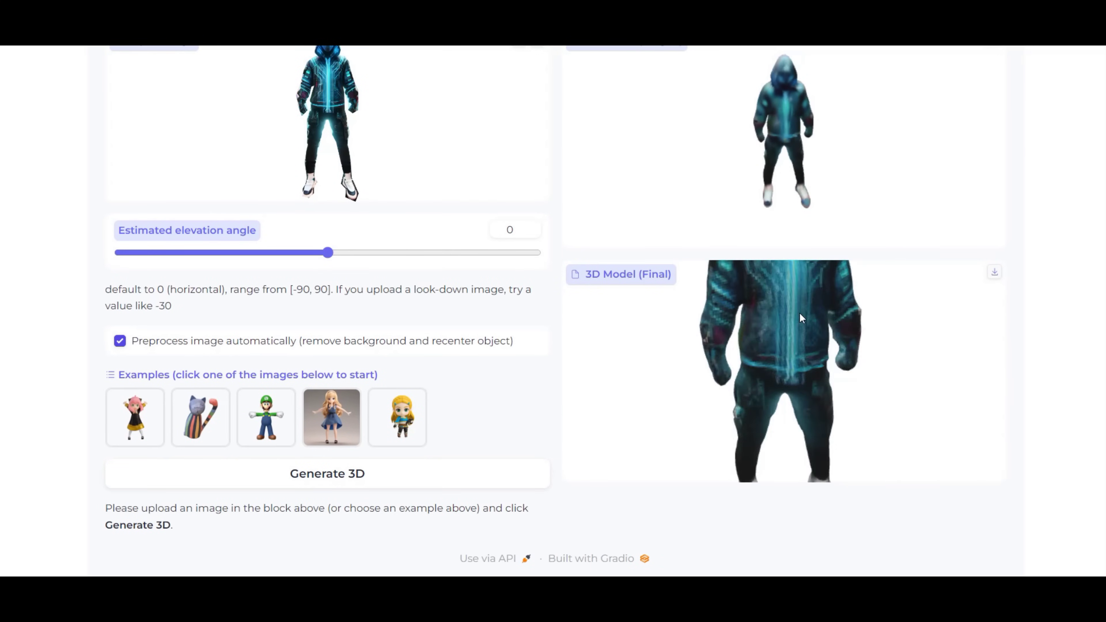
pyautogui.scroll(-3, 786, 267)
pyautogui.scroll(6, 814, 292)
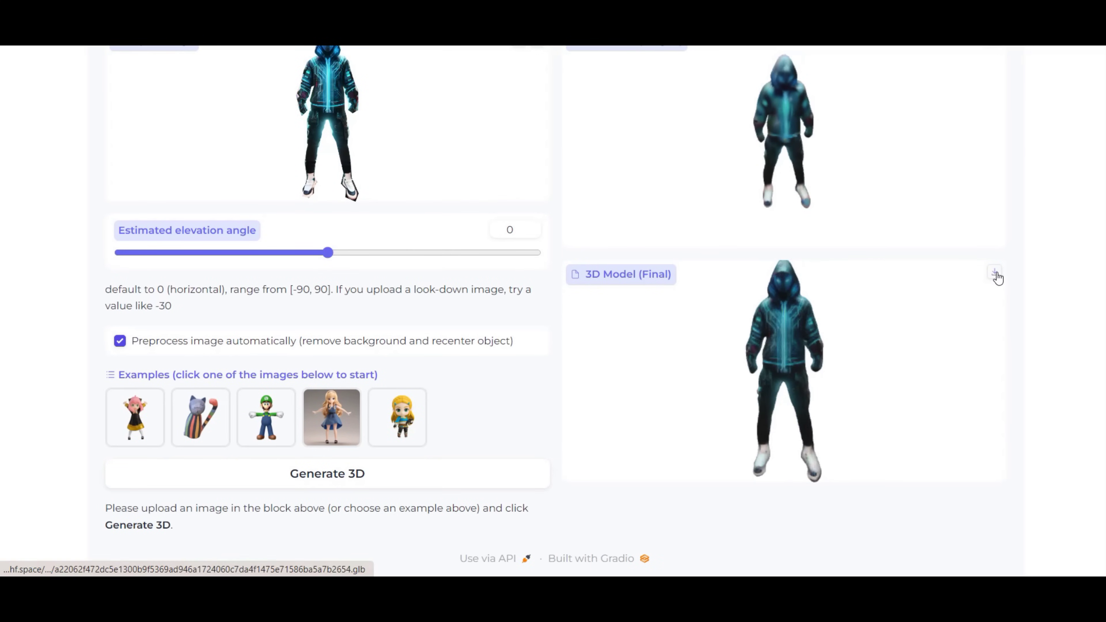